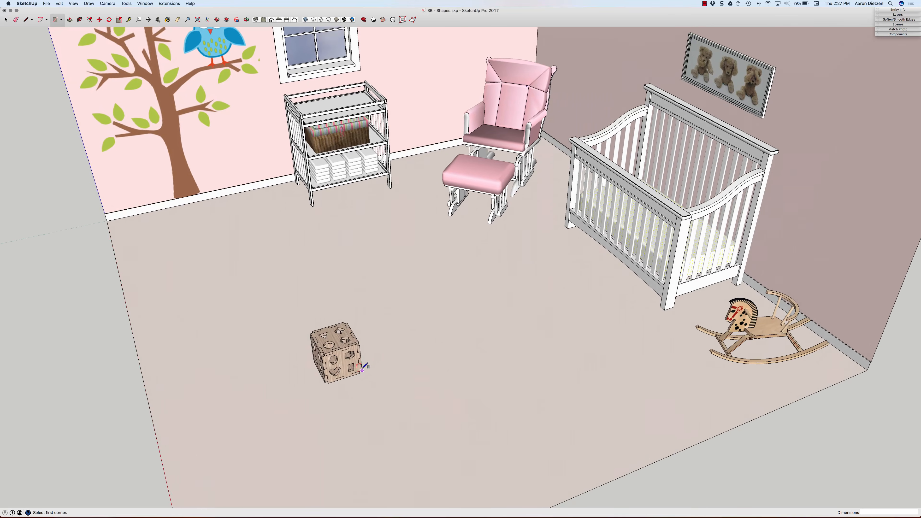
Step: Activate the Polygon tool for drawing beside the wooden shape-sorter cube
{"action": "scroll", "coordinate": [348, 363], "scroll_direction": "up", "scroll_amount": 8}
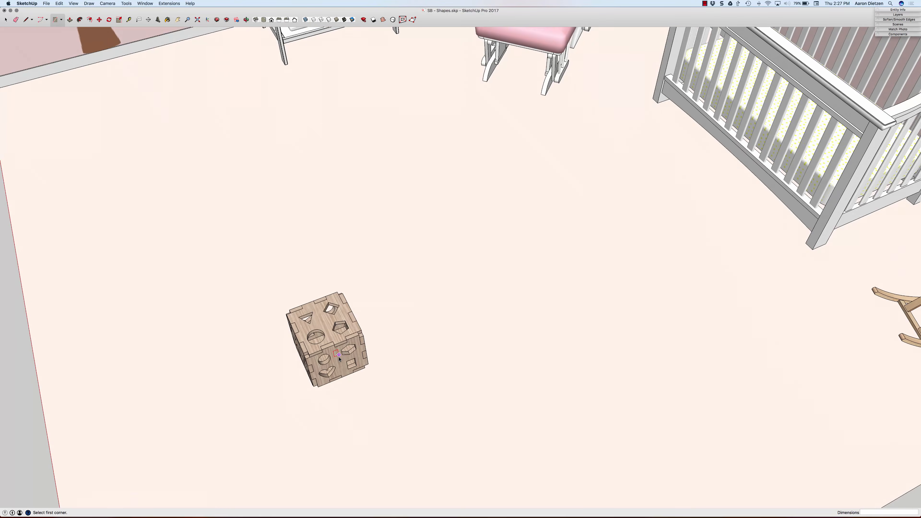
{"action": "key", "text": "space"}
{"action": "scroll", "coordinate": [357, 375], "scroll_direction": "up", "scroll_amount": 10}
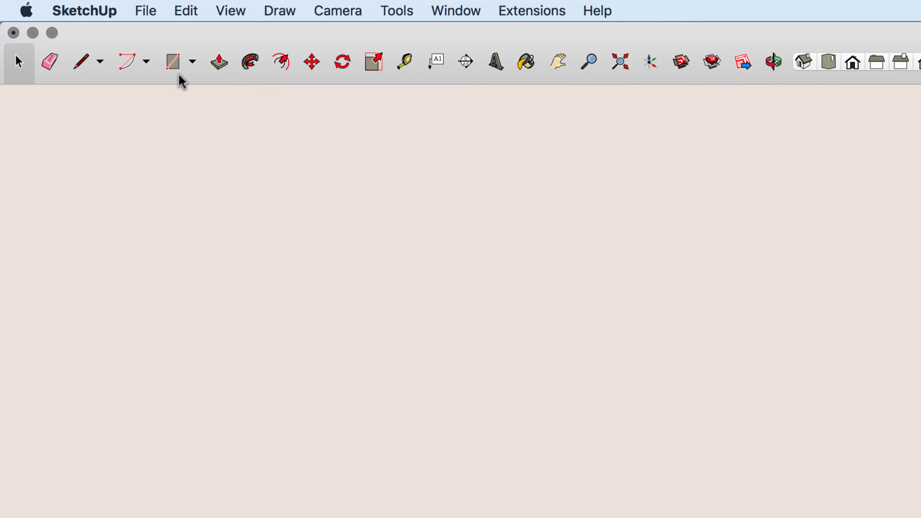
{"action": "left_click", "coordinate": [192, 62]}
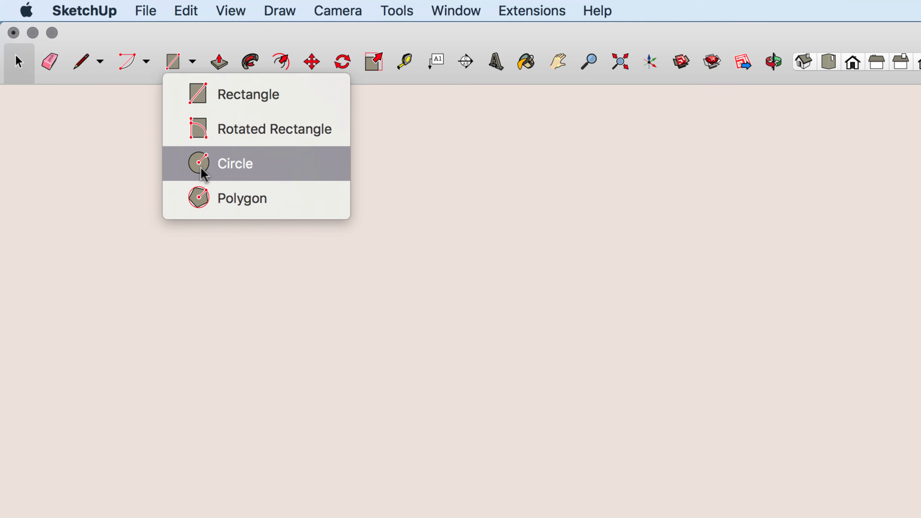
{"action": "left_click", "coordinate": [206, 200]}
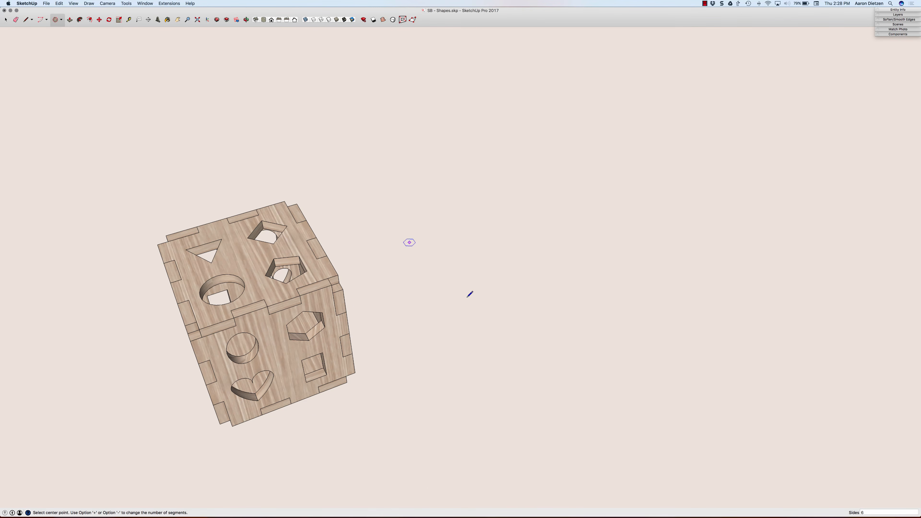
Step: Try starting polygons with six, five and three sides on the floor beside the wooden cube, cancelling each one
{"action": "left_click", "coordinate": [511, 339]}
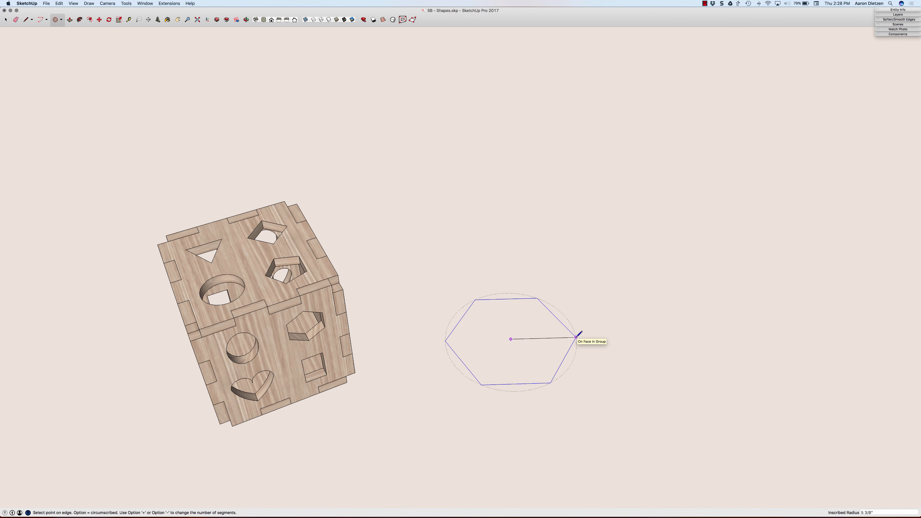
{"action": "key", "text": "Escape"}
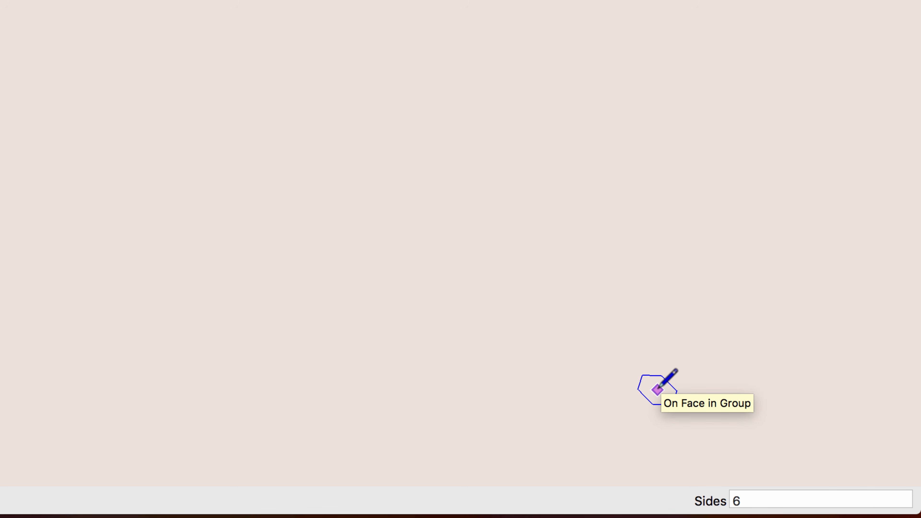
{"action": "type", "text": "5"}
{"action": "key", "text": "Return"}
{"action": "left_click", "coordinate": [524, 225]}
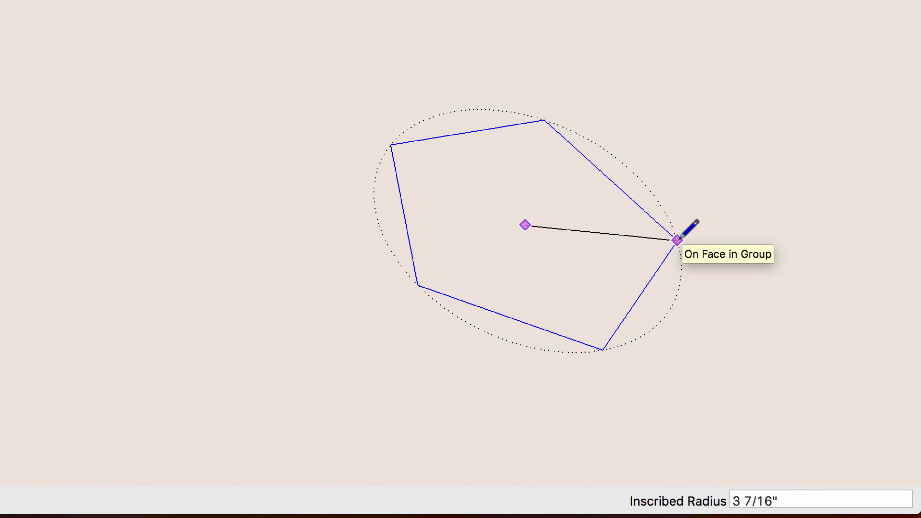
{"action": "key", "text": "Escape"}
{"action": "type", "text": "3"}
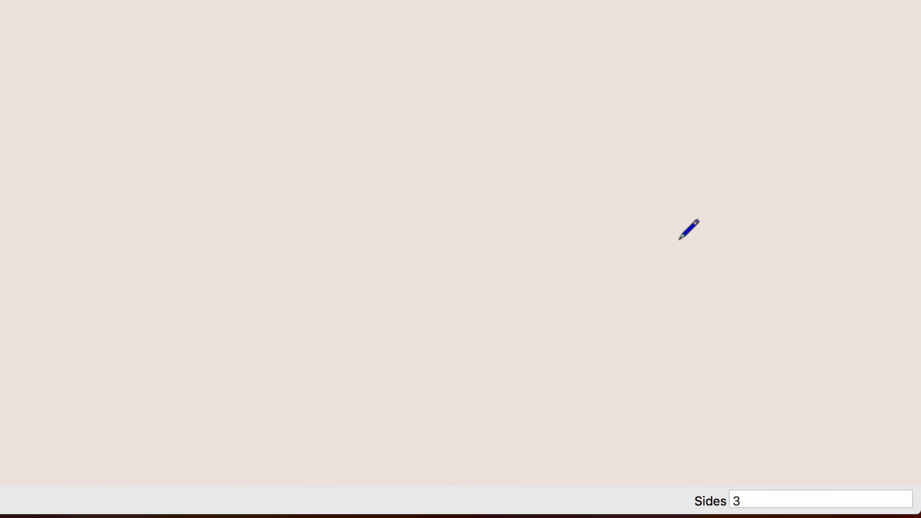
{"action": "left_click", "coordinate": [593, 248]}
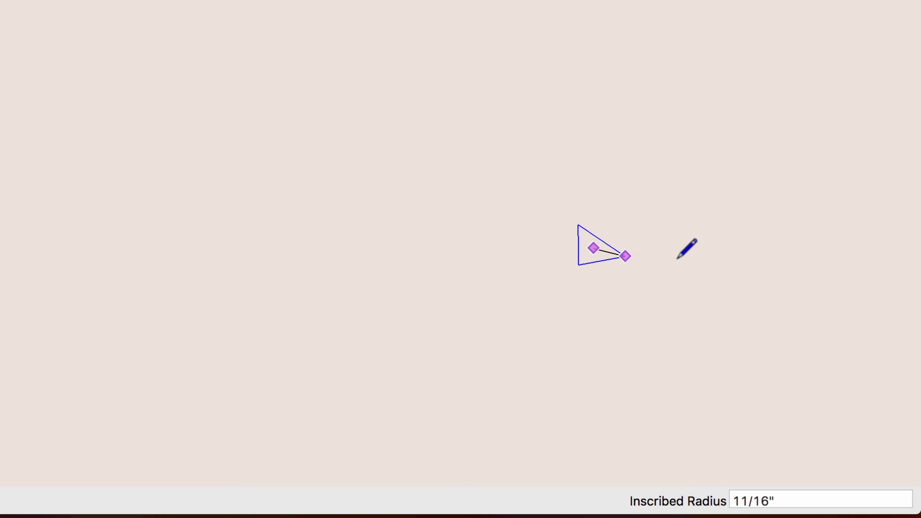
{"action": "key", "text": "Escape"}
Step: Start a five-sided polygon on the floor and vary its number of sides between three and seven, stopping at six
{"action": "type", "text": "5"}
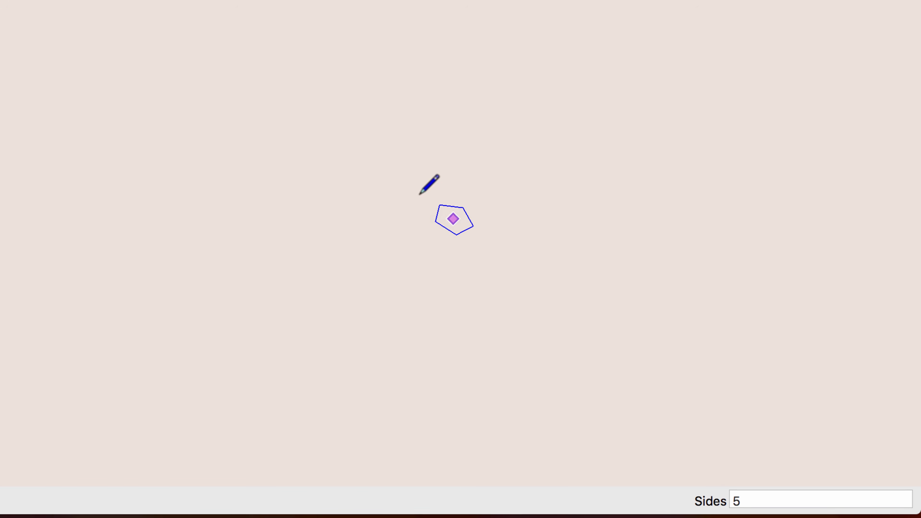
{"action": "left_click", "coordinate": [336, 195]}
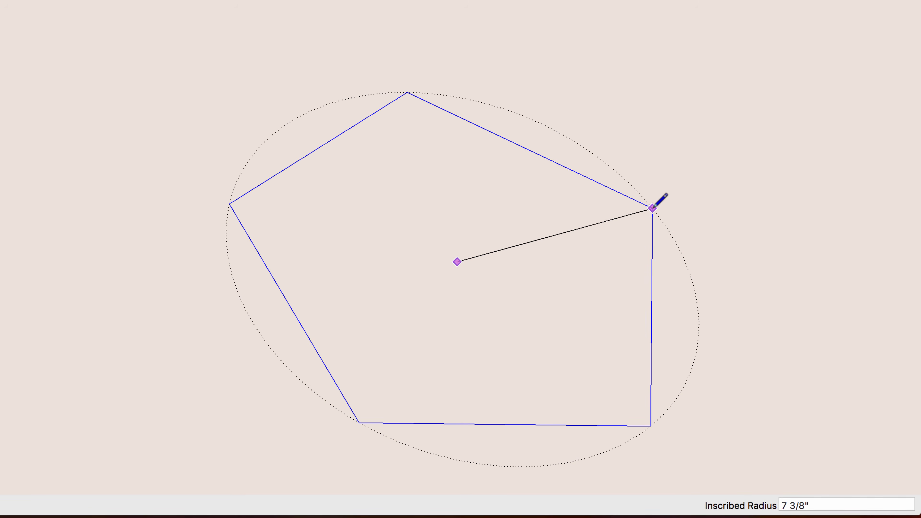
{"action": "key", "text": "alt+equal"}
{"action": "key", "text": "alt+minus"}
{"action": "key", "text": "alt+equal"}
{"action": "key", "text": "alt+equal"}
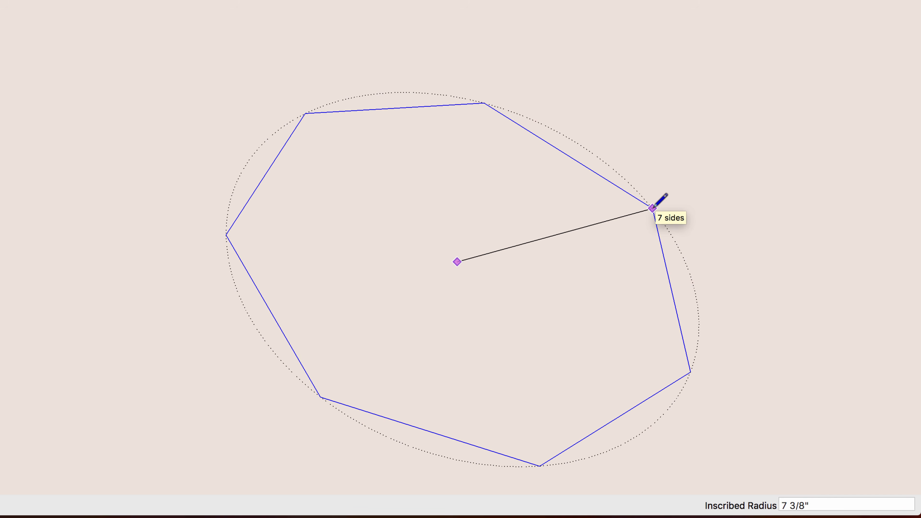
{"action": "key", "text": "alt+minus"}
{"action": "key", "text": "alt+minus"}
{"action": "key", "text": "alt+minus"}
{"action": "key", "text": "alt+minus"}
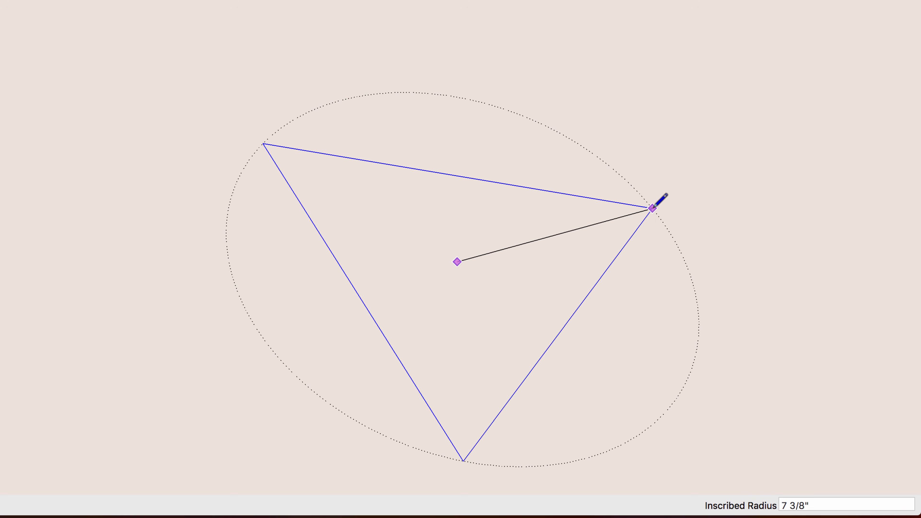
{"action": "key", "text": "alt+equal"}
{"action": "key", "text": "alt+equal"}
{"action": "key", "text": "alt+equal"}
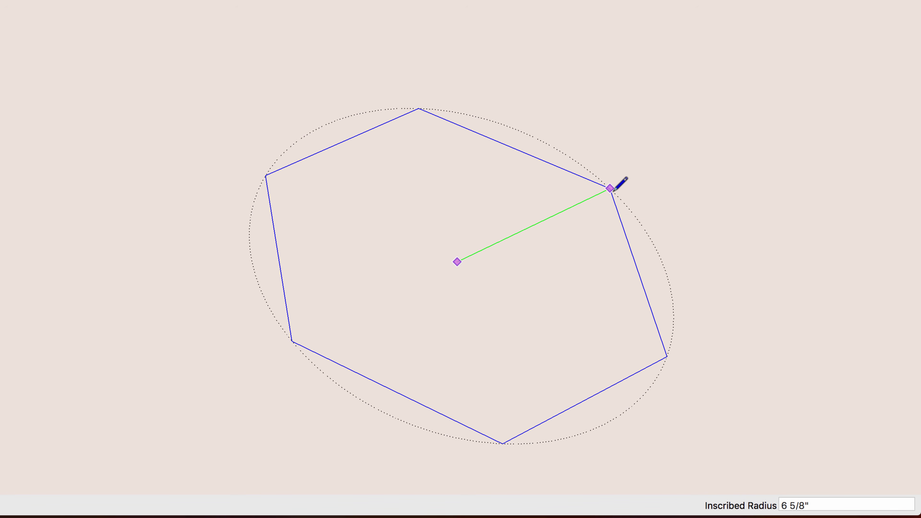
Step: Toggle the six-sided polygon between inscribed and circumscribed radius, and cancel it
{"action": "key", "text": "alt"}
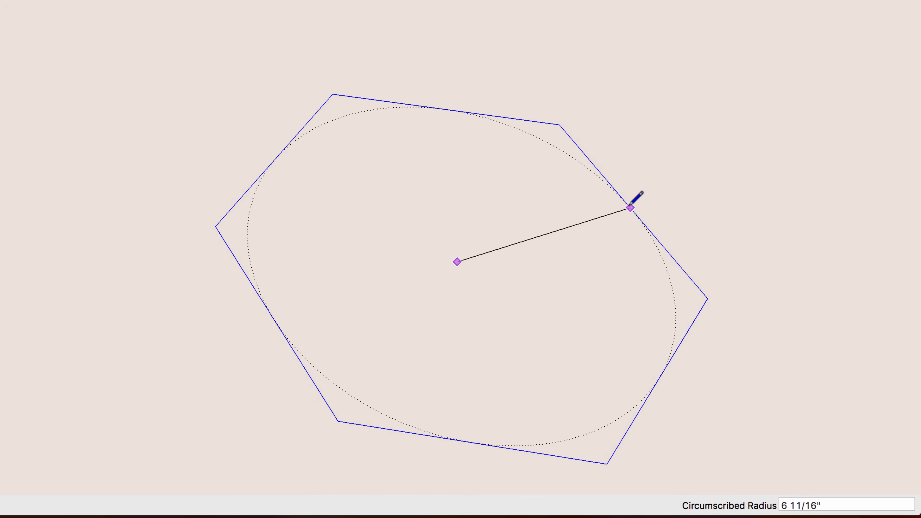
{"action": "key", "text": "alt"}
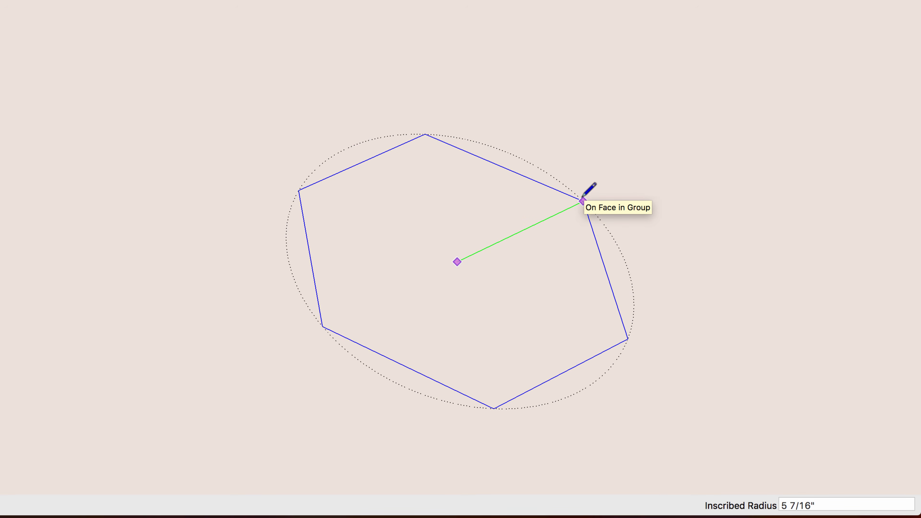
{"action": "key", "text": "super"}
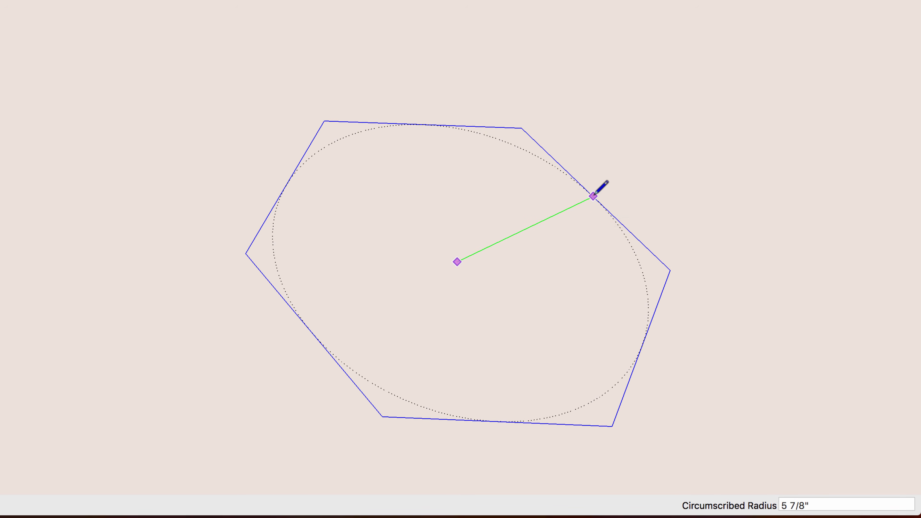
{"action": "key", "text": "super"}
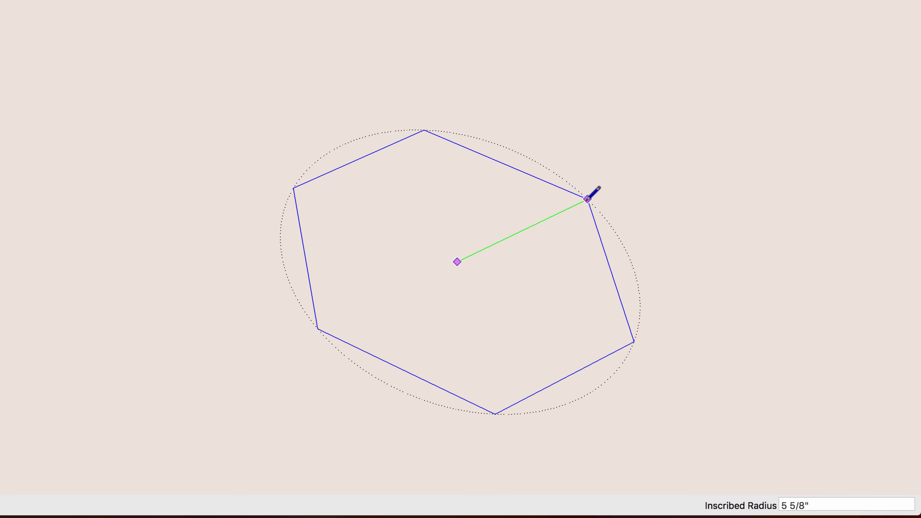
{"action": "key", "text": "super"}
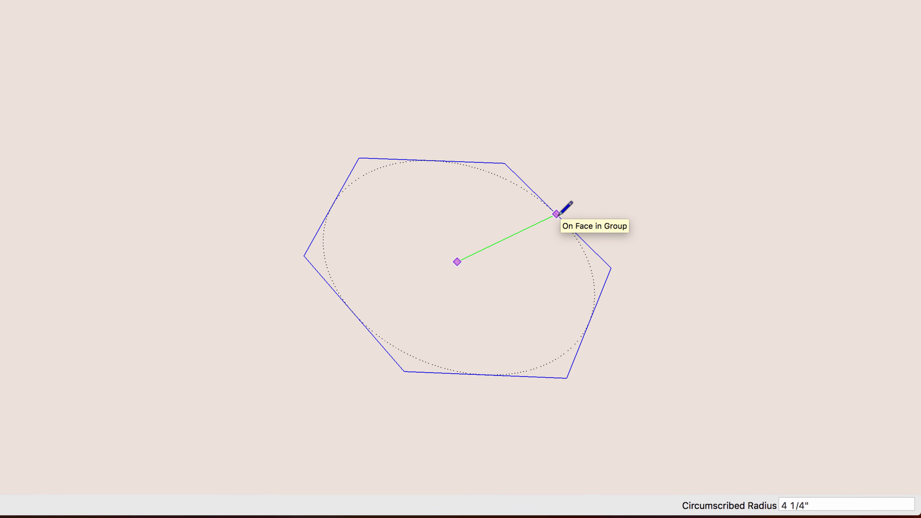
{"action": "key", "text": "Escape"}
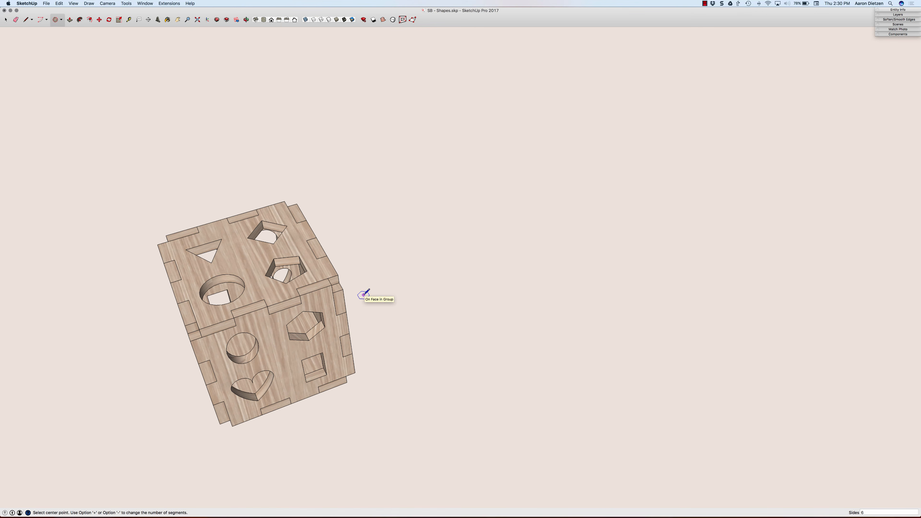
{"action": "key", "text": "l"}
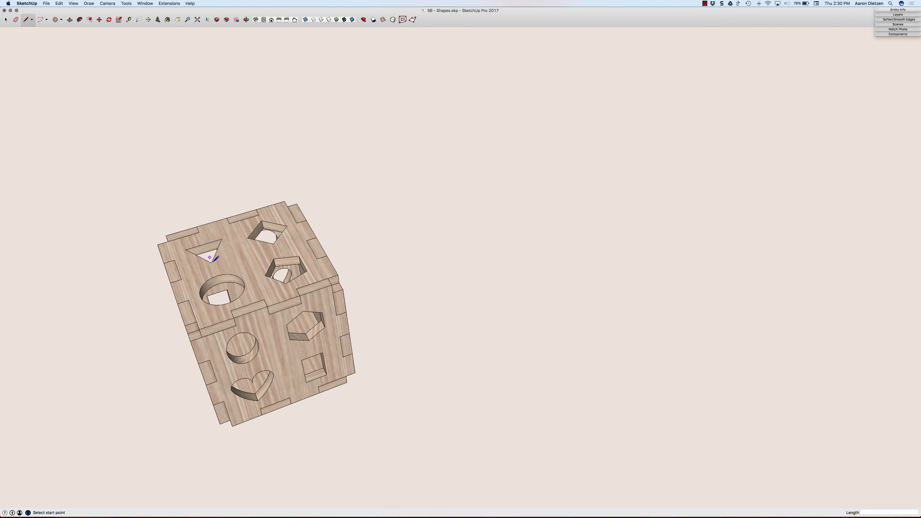
{"action": "left_click", "coordinate": [206, 251]}
{"action": "key", "text": "Escape"}
Step: Draw a three-sided polygon with a 1.5" inscribed radius on the floor beside the cube and extrude it about 2 9/16" upward
{"action": "left_click", "coordinate": [55, 22]}
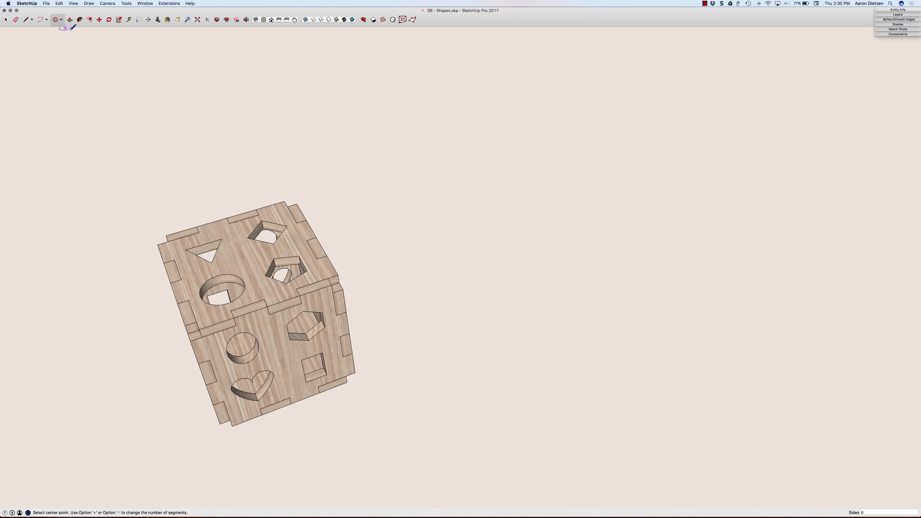
{"action": "left_click", "coordinate": [540, 344]}
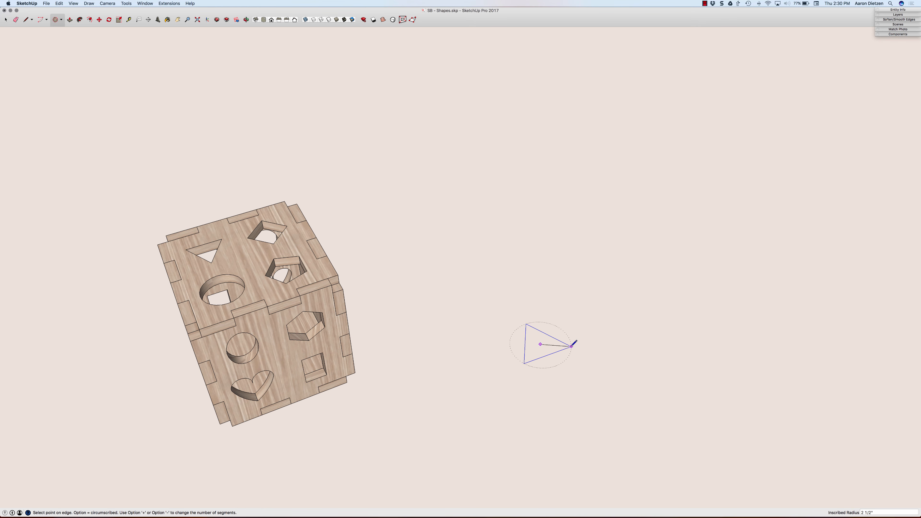
{"action": "key", "text": "alt"}
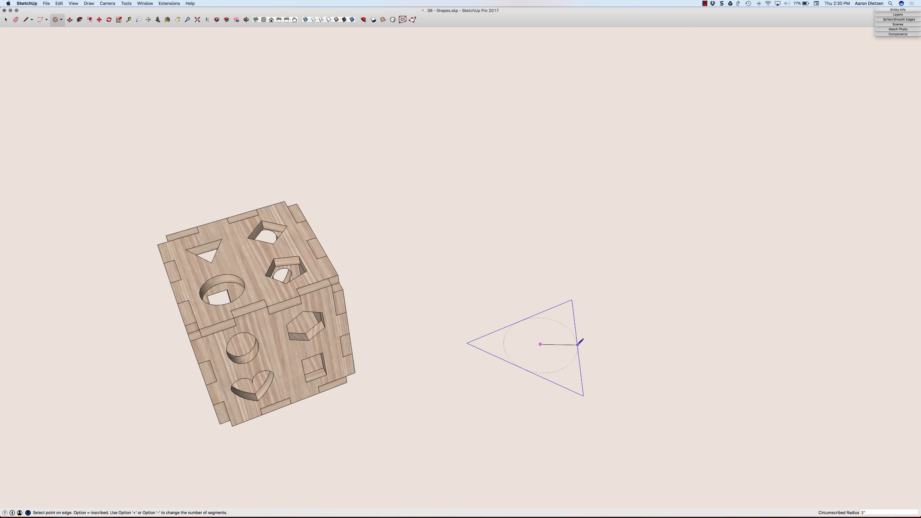
{"action": "key", "text": "alt"}
{"action": "key", "text": "alt"}
{"action": "key", "text": "alt"}
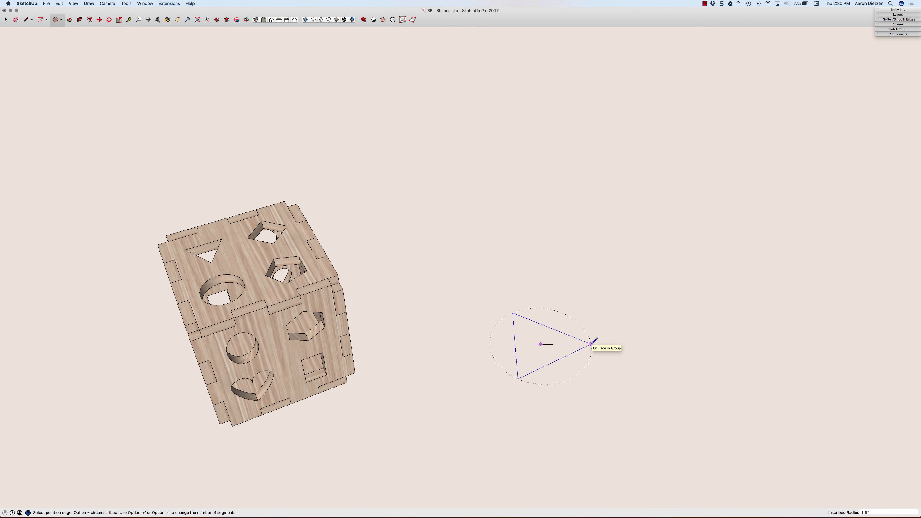
{"action": "key", "text": "Return"}
{"action": "key", "text": "p"}
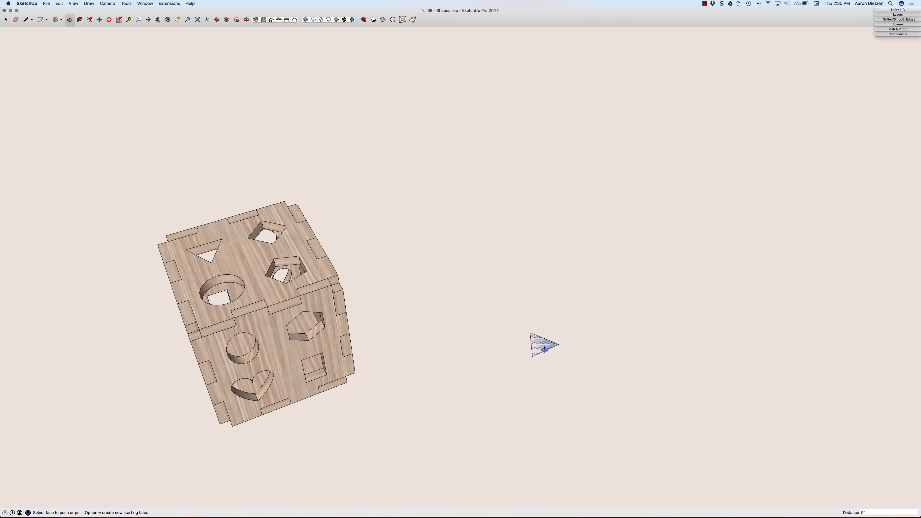
{"action": "left_click_drag", "start_coordinate": [540, 343], "coordinate": [540, 328]}
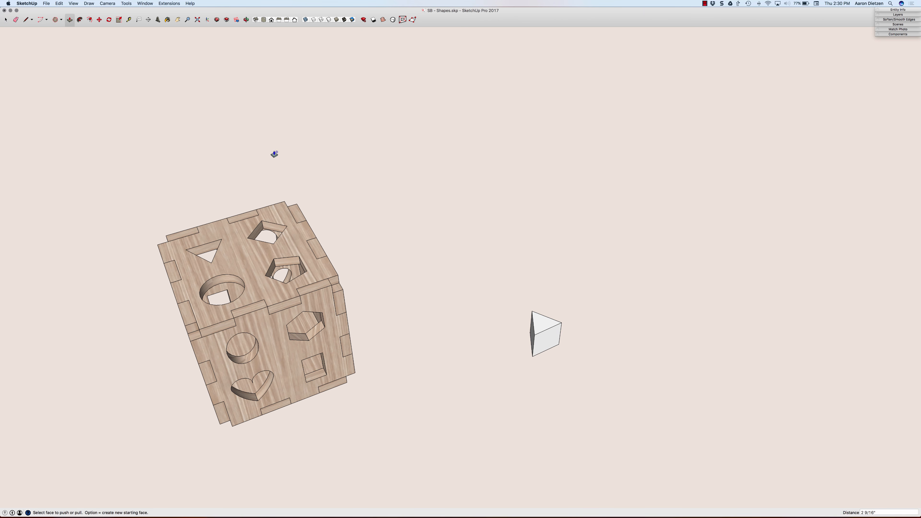
Step: Draw a circle with six sides and a radius of about 3 1/16" on the floor beyond the triangular block
{"action": "left_click", "coordinate": [61, 21]}
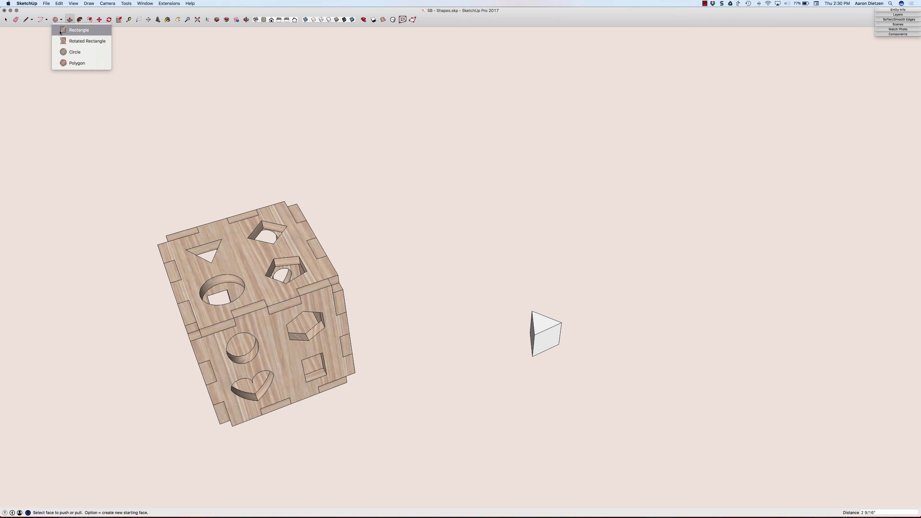
{"action": "left_click", "coordinate": [66, 54]}
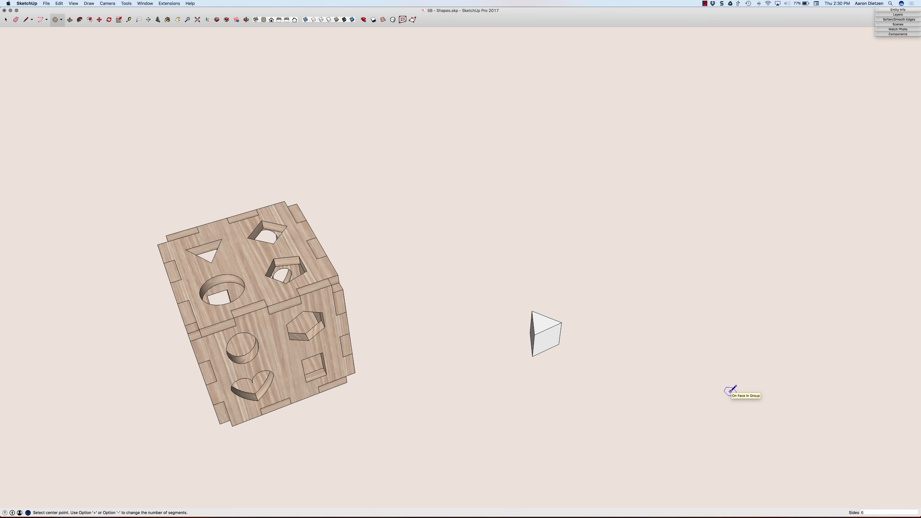
{"action": "left_click", "coordinate": [667, 398]}
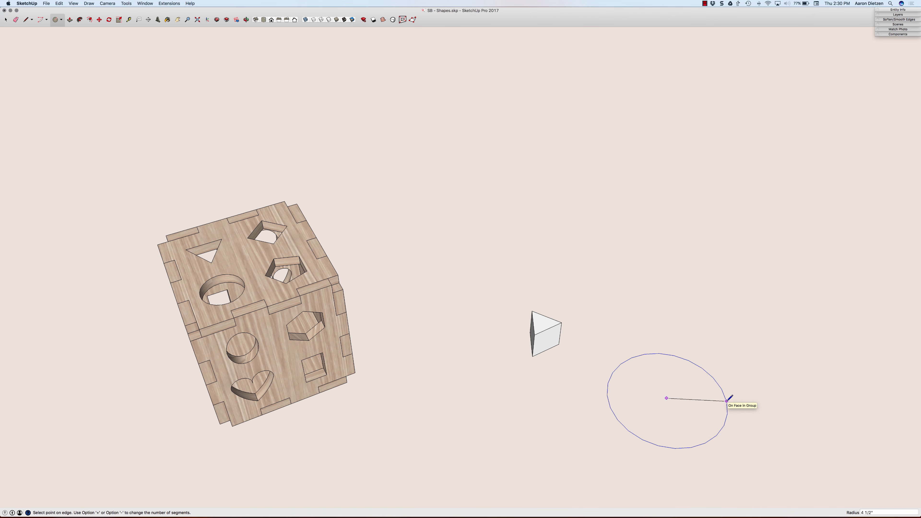
{"action": "key", "text": "Escape"}
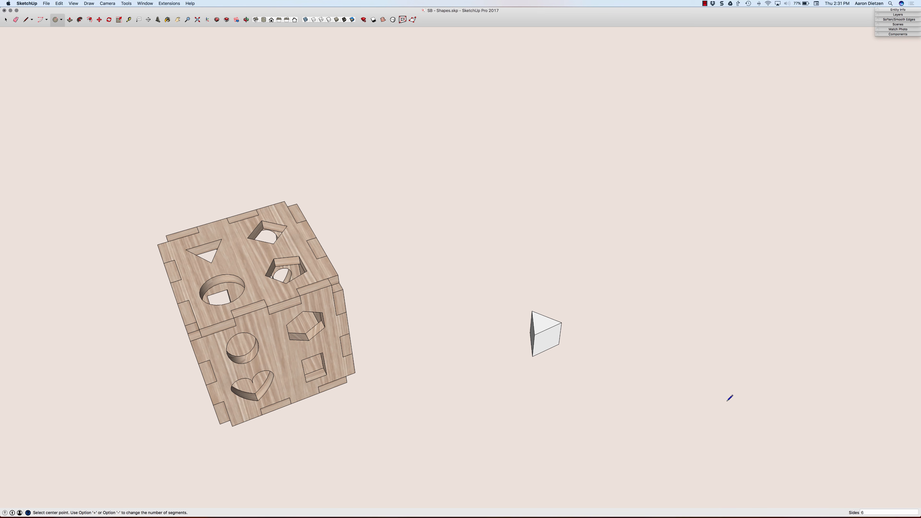
{"action": "left_click", "coordinate": [690, 406]}
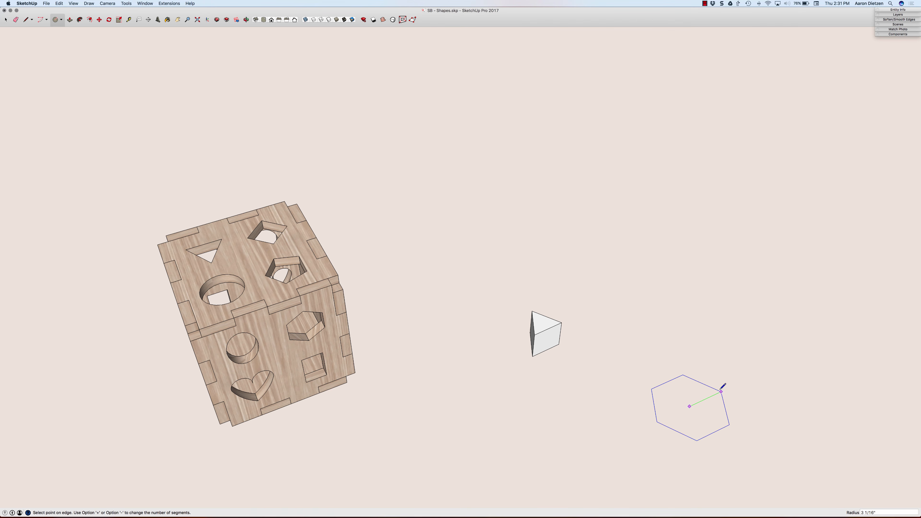
{"action": "left_click", "coordinate": [721, 391]}
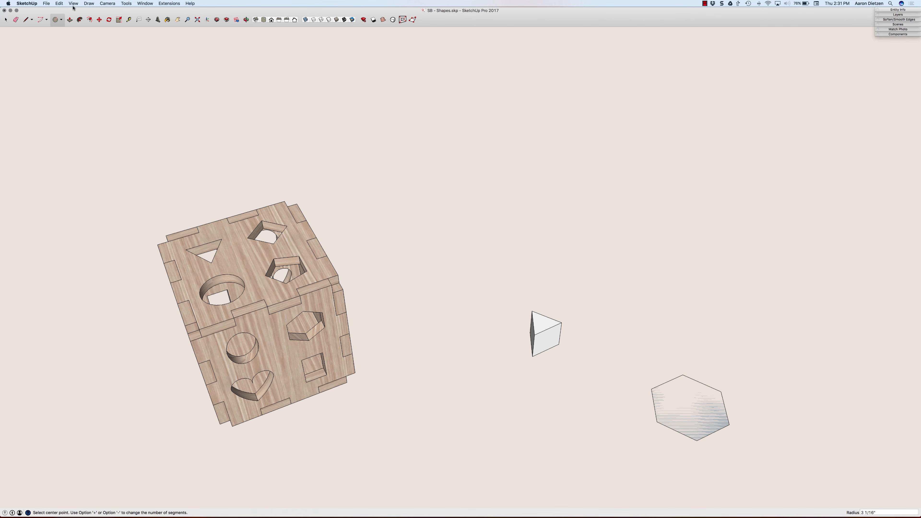
Step: Draw a six-sided polygon with an inscribed radius of about 3 7/8" on the floor in front of the triangular block
{"action": "left_click", "coordinate": [61, 19]}
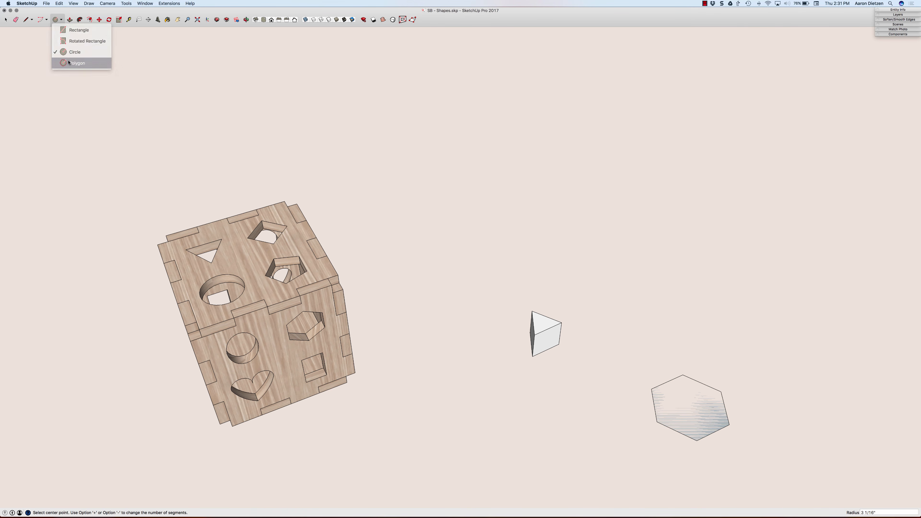
{"action": "left_click", "coordinate": [68, 63]}
{"action": "type", "text": "6"}
{"action": "key", "text": "Return"}
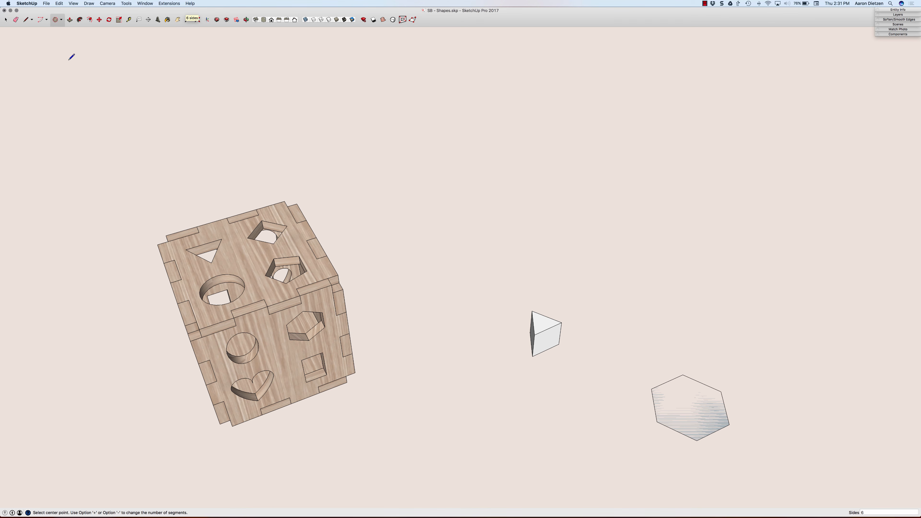
{"action": "left_click", "coordinate": [526, 429]}
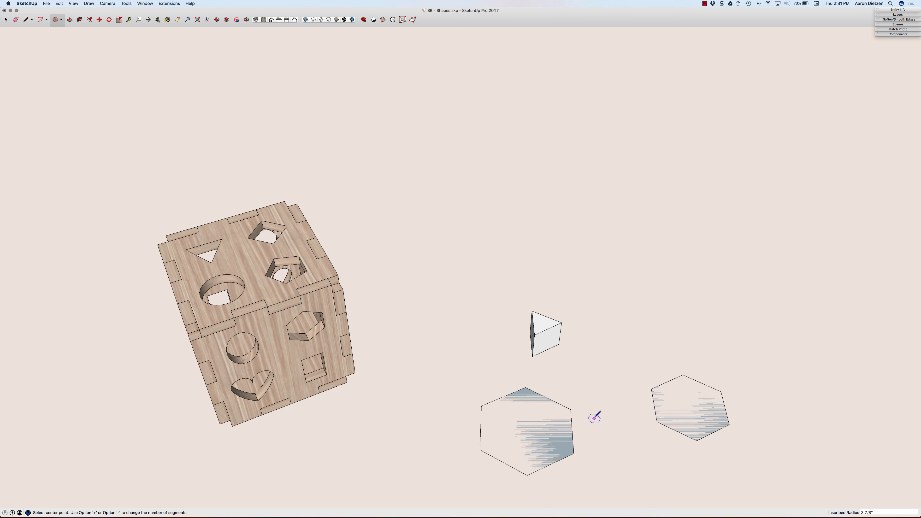
Step: Extrude the six-sided polygon upward into a tall block and the six-sided circle upward about 7 1/2"
{"action": "key", "text": "p"}
{"action": "left_click", "coordinate": [541, 437]}
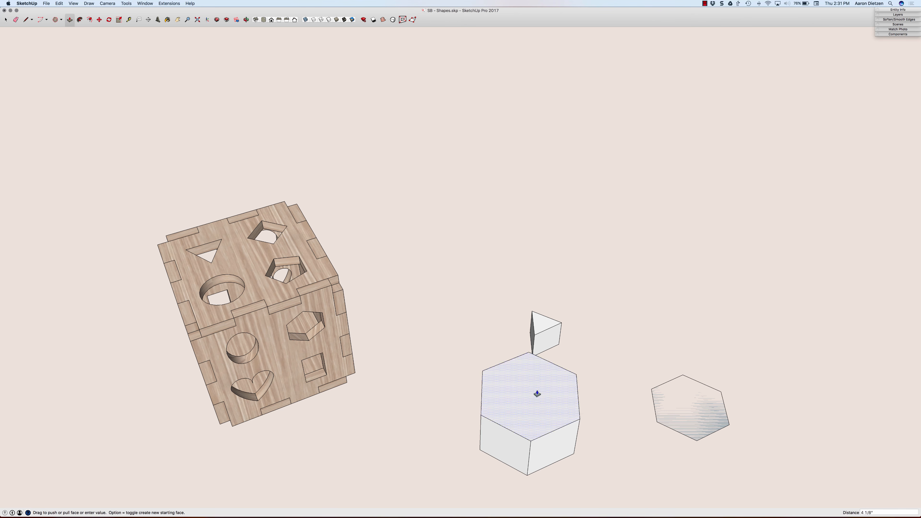
{"action": "left_click", "coordinate": [532, 369]}
{"action": "left_click", "coordinate": [689, 409]}
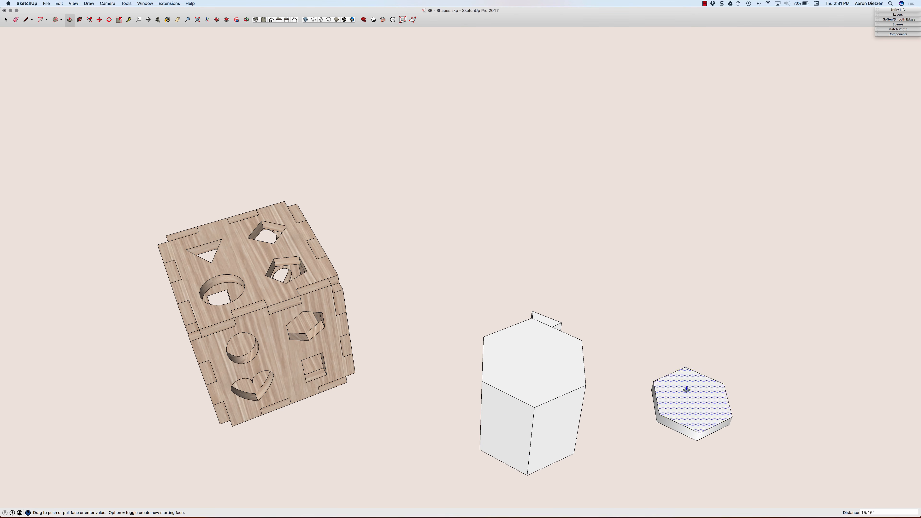
{"action": "left_click", "coordinate": [686, 336]}
Step: Compare the sides of the two hexagonal blocks and select the side surface of the one extruded from the circle
{"action": "middle_click_drag", "start_coordinate": [649, 411], "coordinate": [614, 378]}
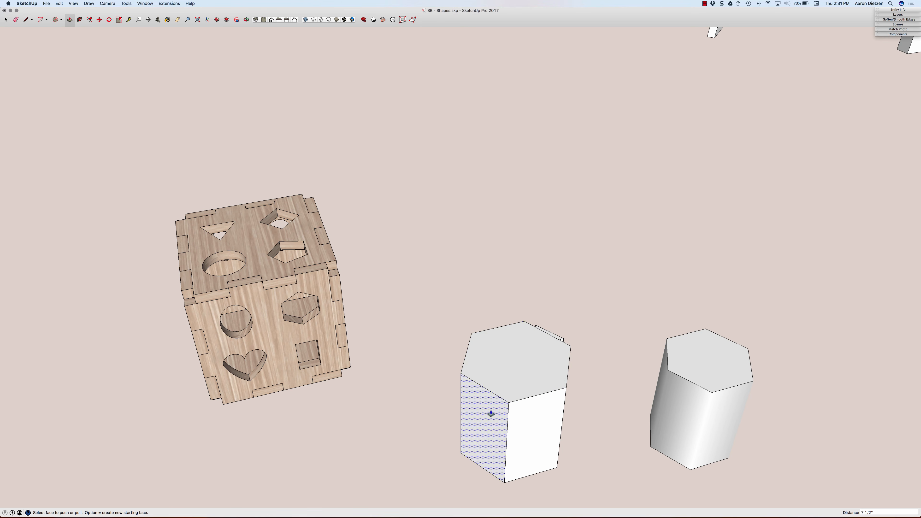
{"action": "mouse_move", "coordinate": [480, 416]}
{"action": "middle_mouse_down"}
{"action": "mouse_move", "coordinate": [533, 425]}
{"action": "mouse_move", "coordinate": [488, 413]}
{"action": "middle_mouse_up"}
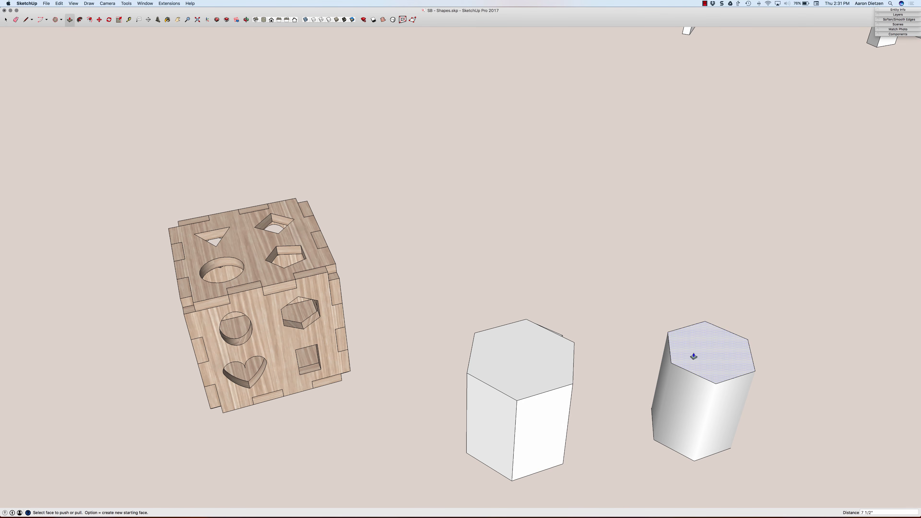
{"action": "key", "text": "space"}
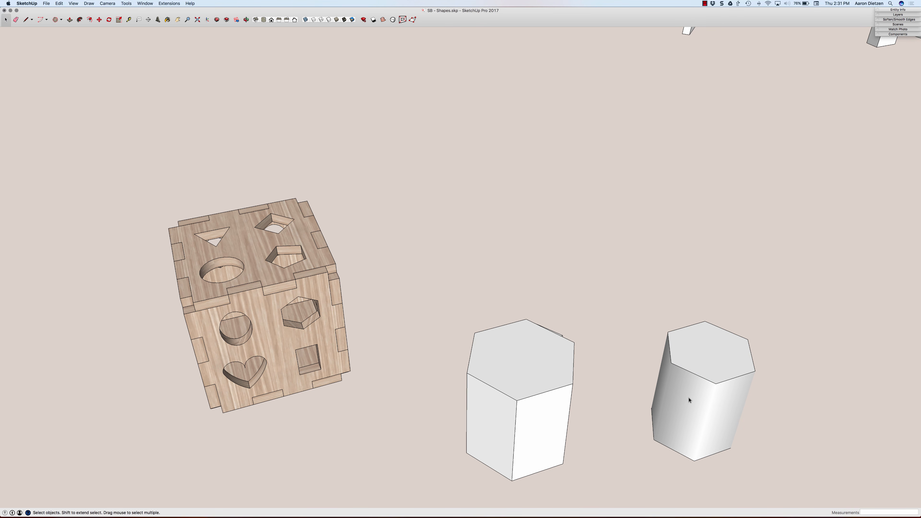
{"action": "left_click", "coordinate": [681, 429]}
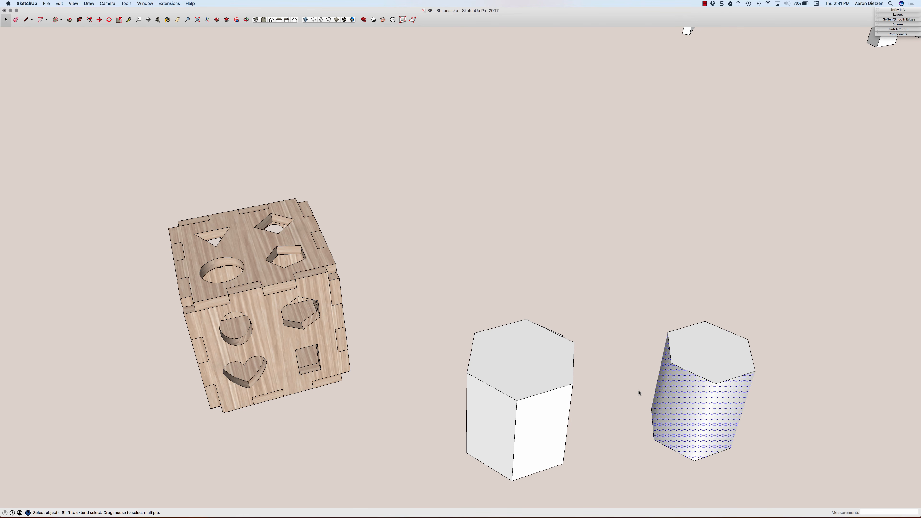